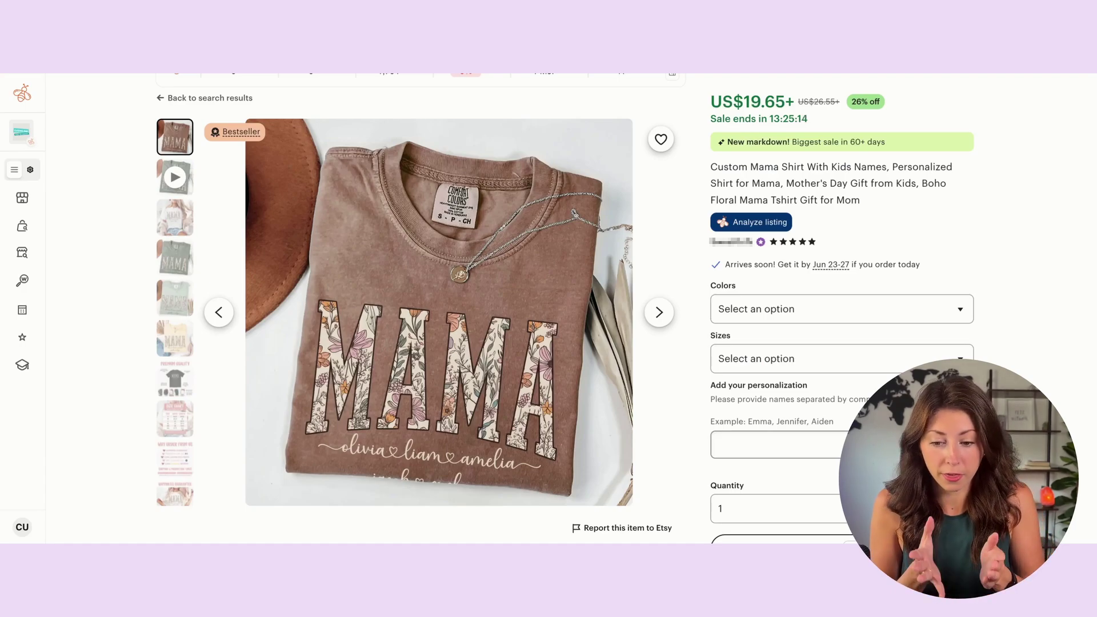
Open the Floral Teach sweatshirt listing's sales analytics, showing 39 monthly and 116 total sales
scroll(366, 260, up, 3)
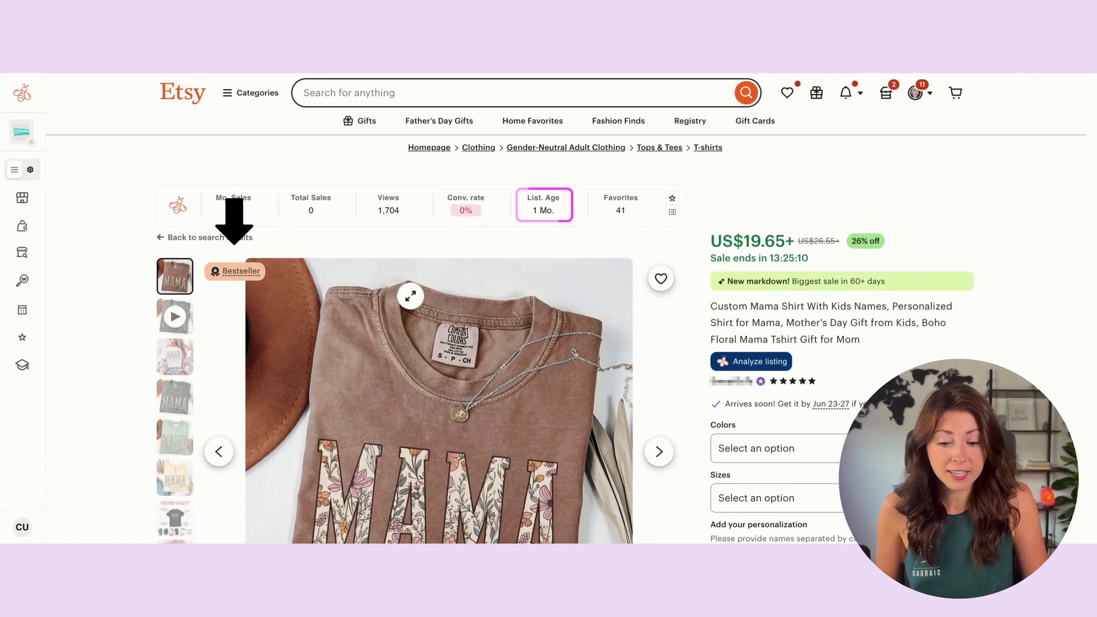
mouse_move(23, 309)
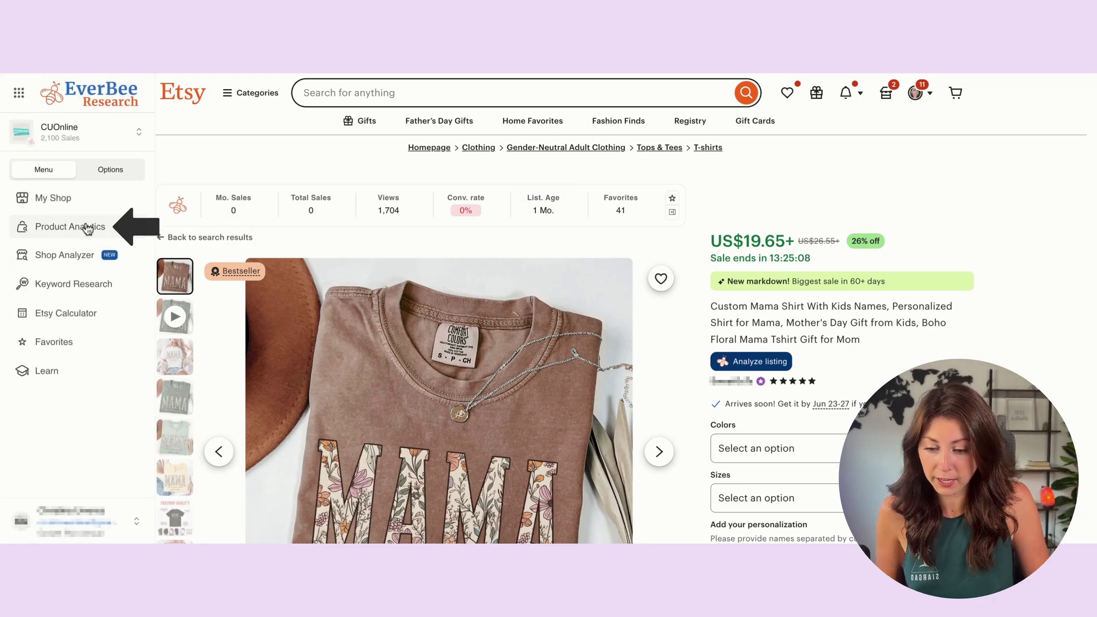
click(88, 227)
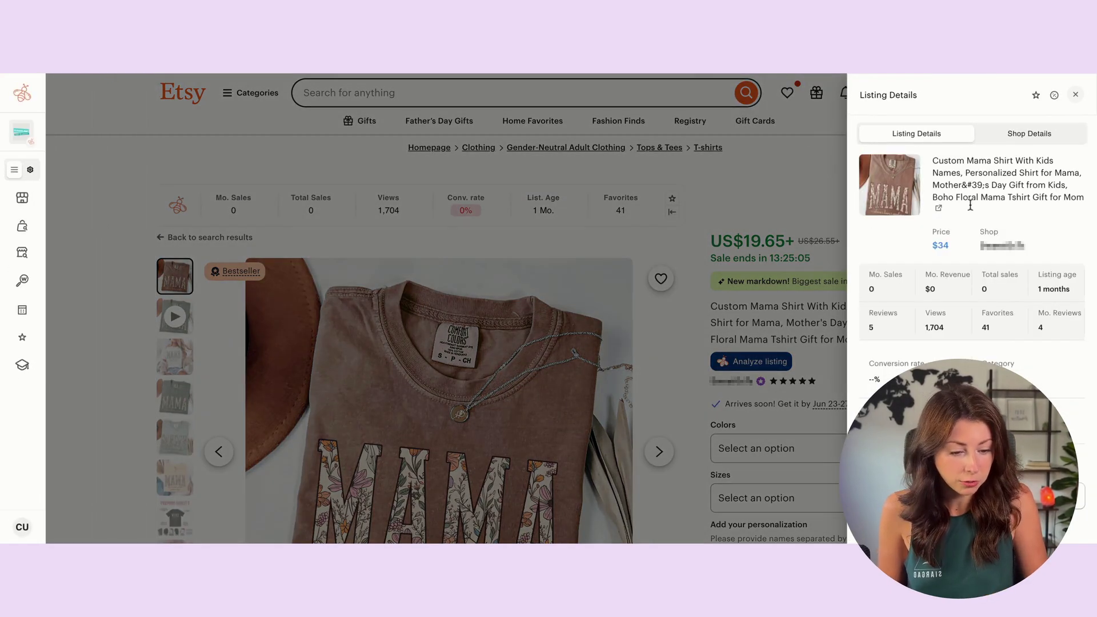
scroll(971, 205, down, 5)
scroll(970, 204, down, 1)
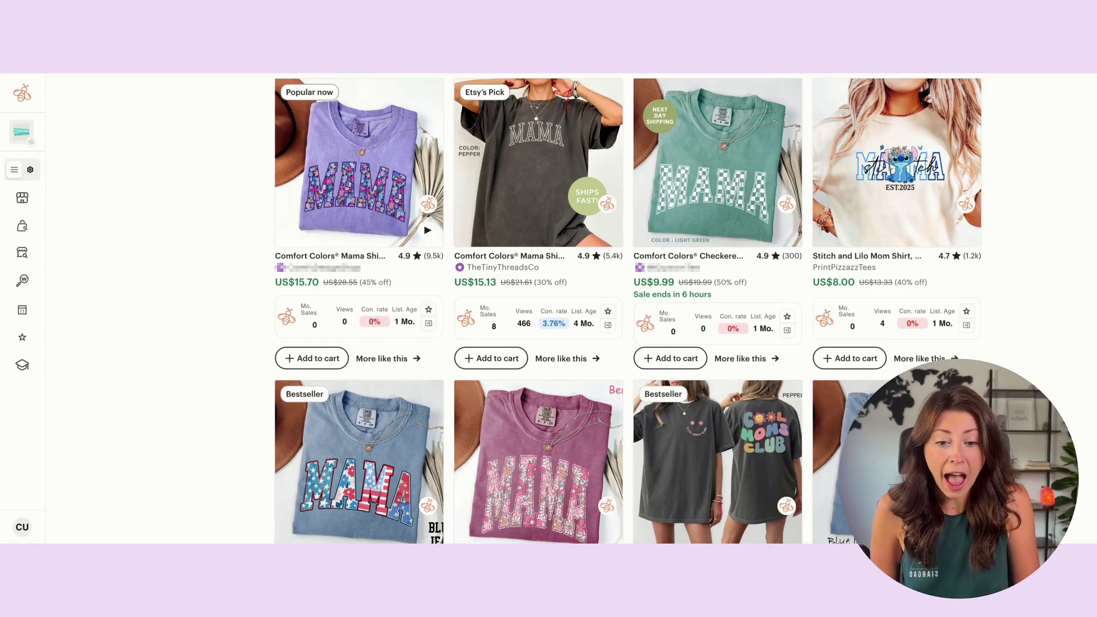
Scroll back up through the 46 'college block' font results to College Block 2.0
scroll(208, 234, up, 1)
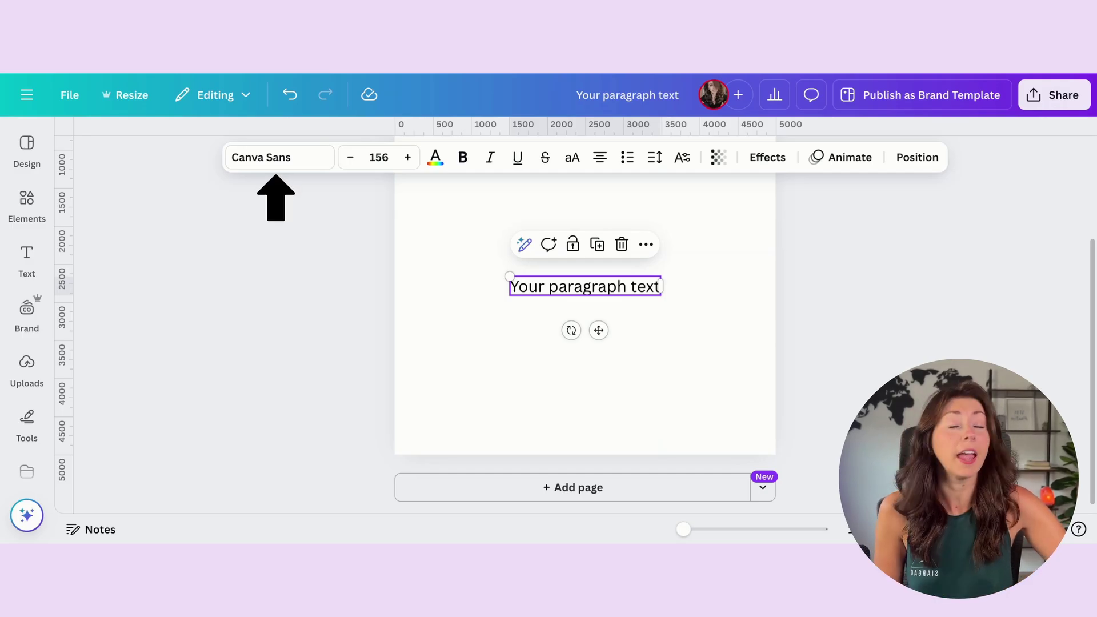
Open the font choices for the paragraph text to pick a college block font
click(286, 156)
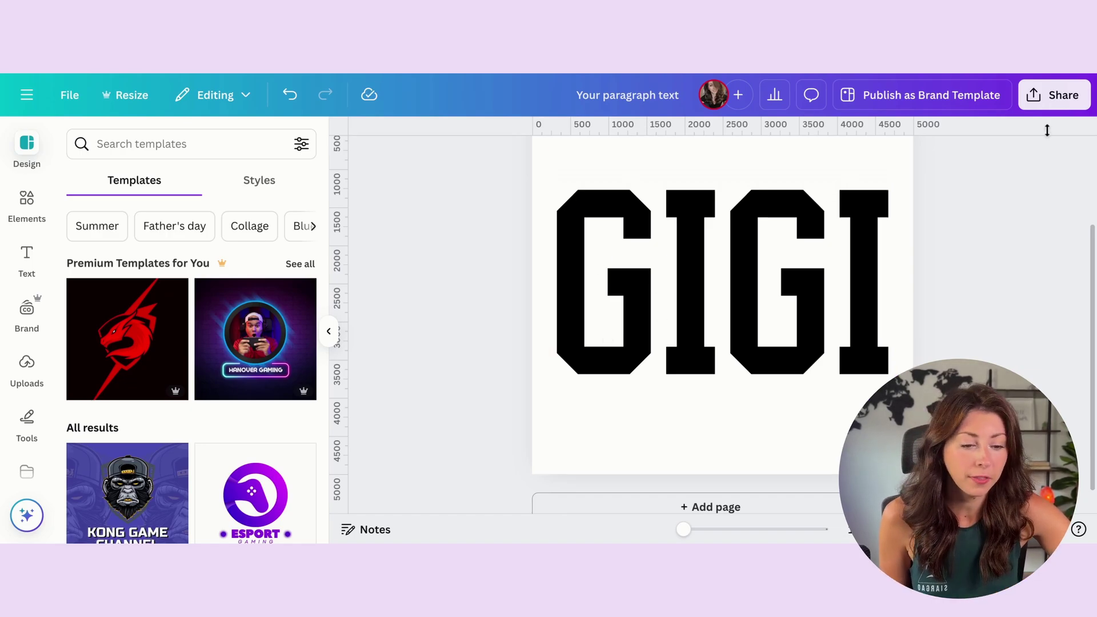
Set up a PNG download of the GIGI design with a transparent background
click(1070, 103)
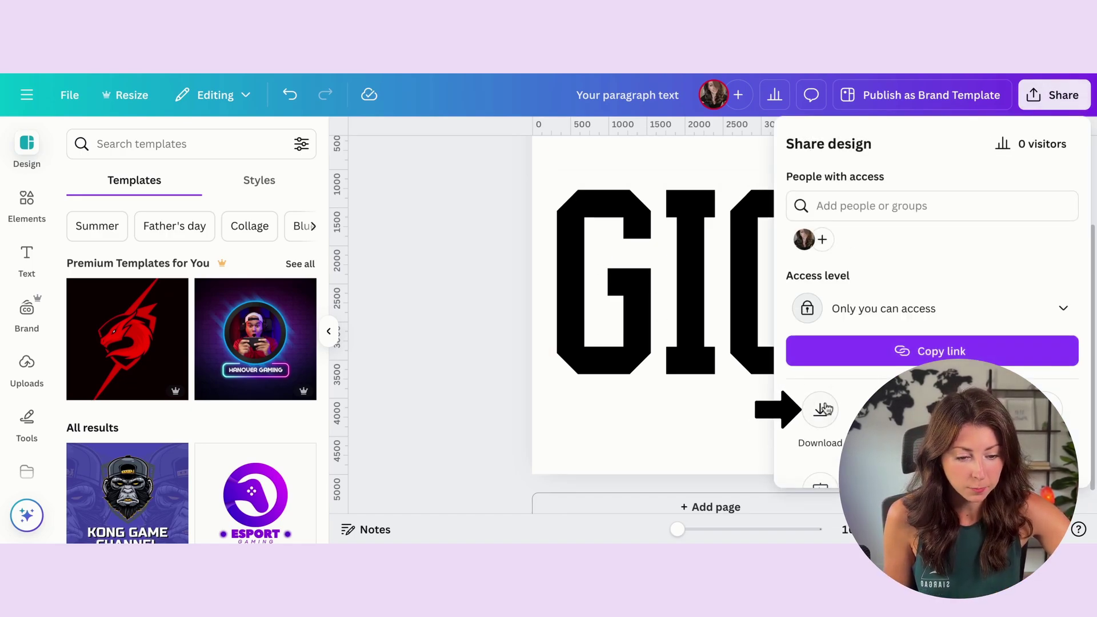
click(822, 410)
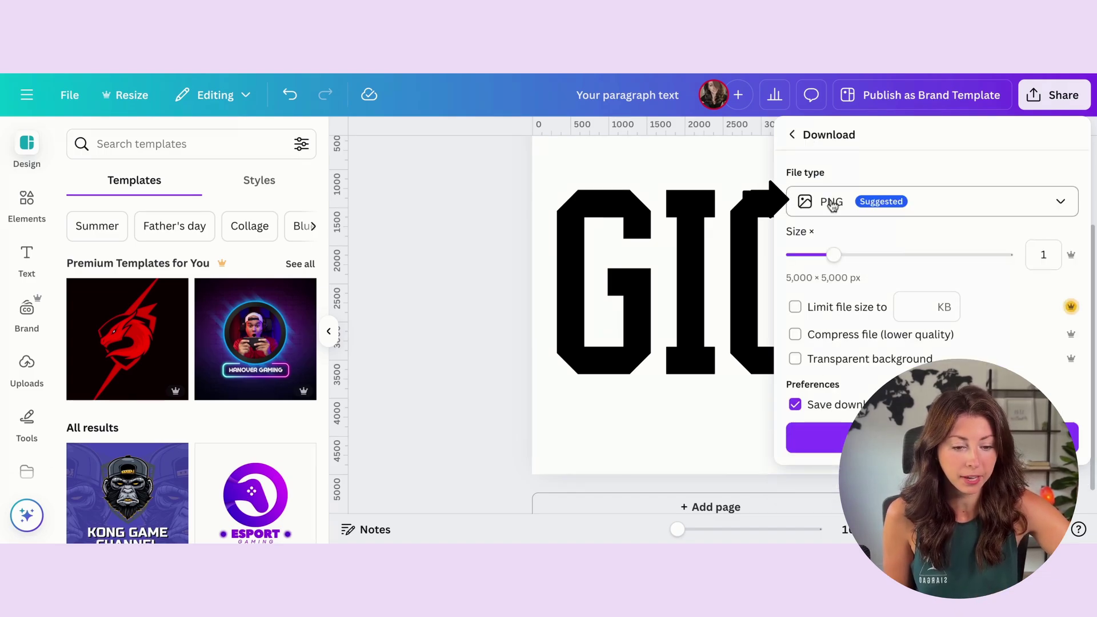
click(796, 359)
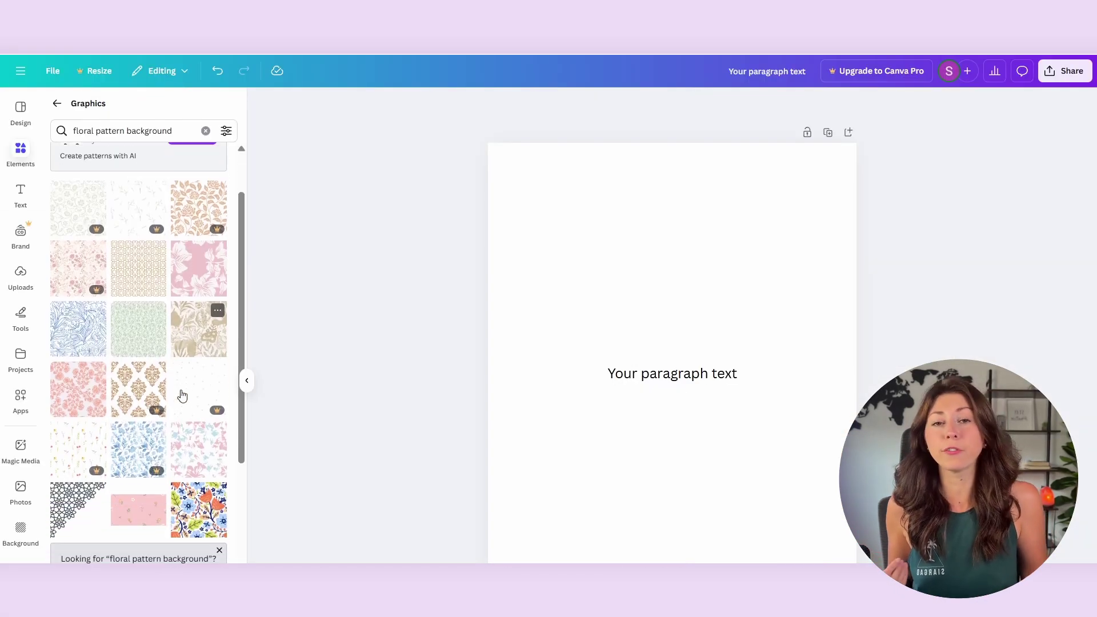
Browse the 'floral pattern' photo results to find a rose-pattern floral image
scroll(182, 394, down, 1)
scroll(182, 394, down, 3)
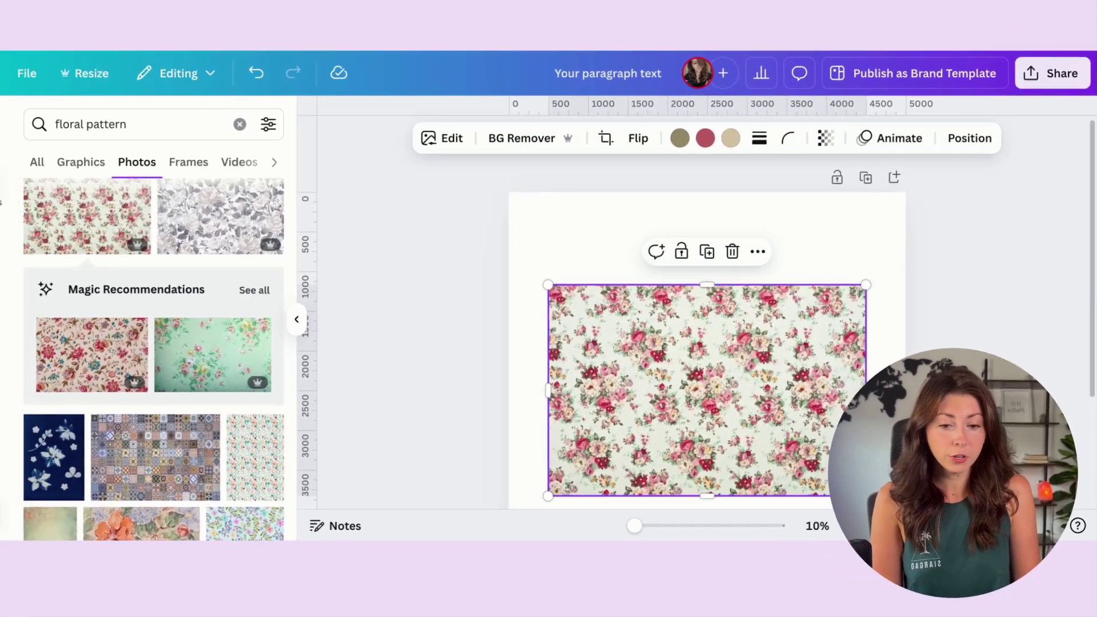
Search for and open the Clipping Mask app, then move the floral photo higher on the page
scroll(24, 223, down, 5)
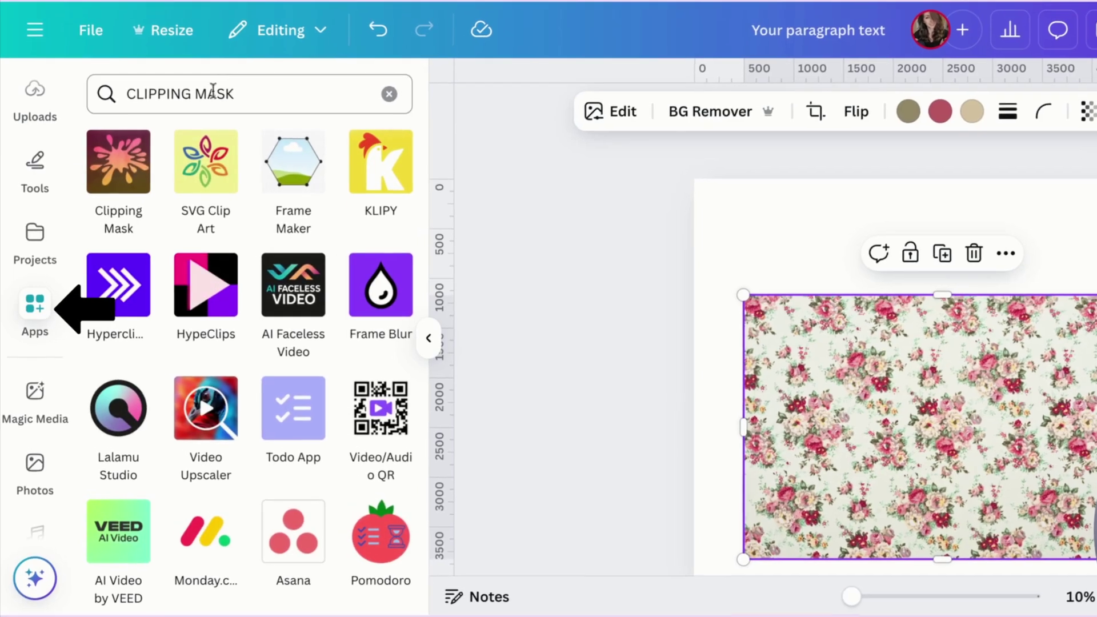
triple_click(175, 138)
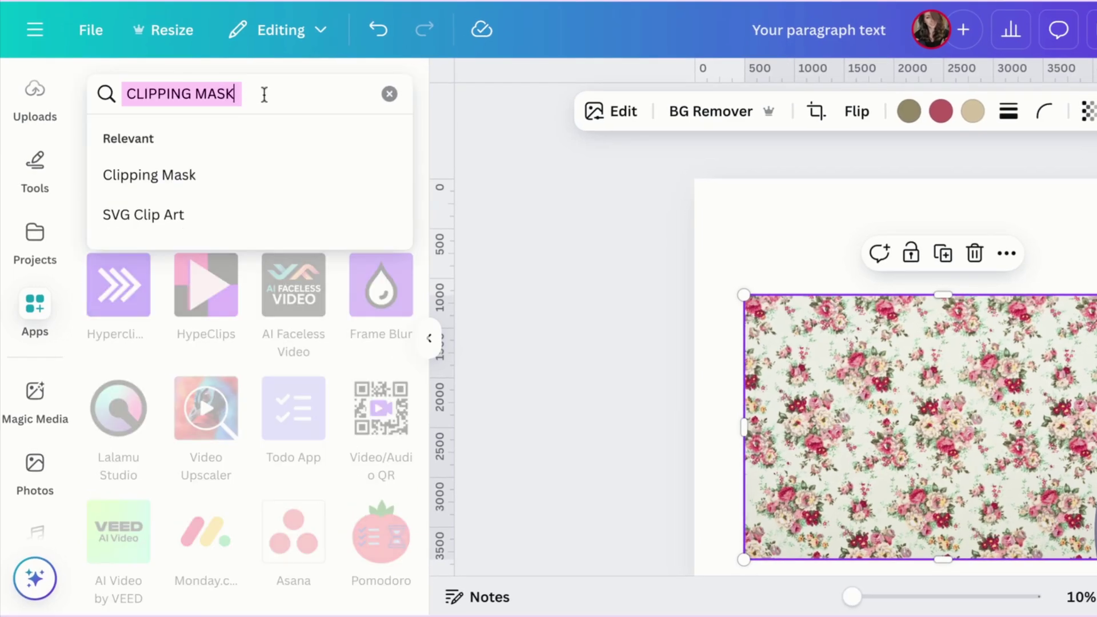
key(Return)
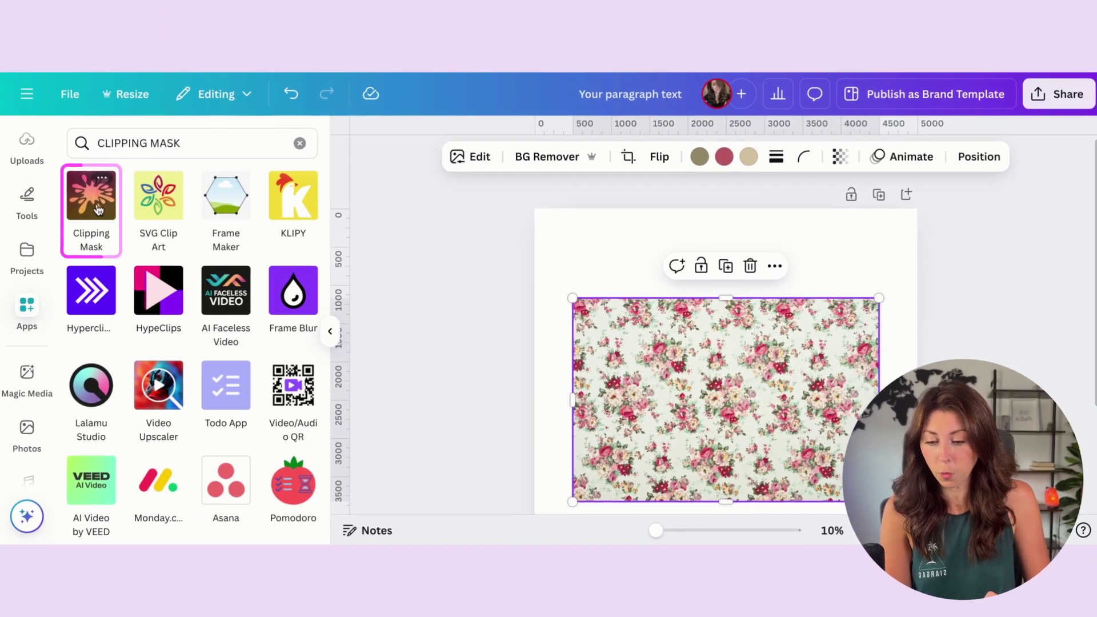
click(124, 178)
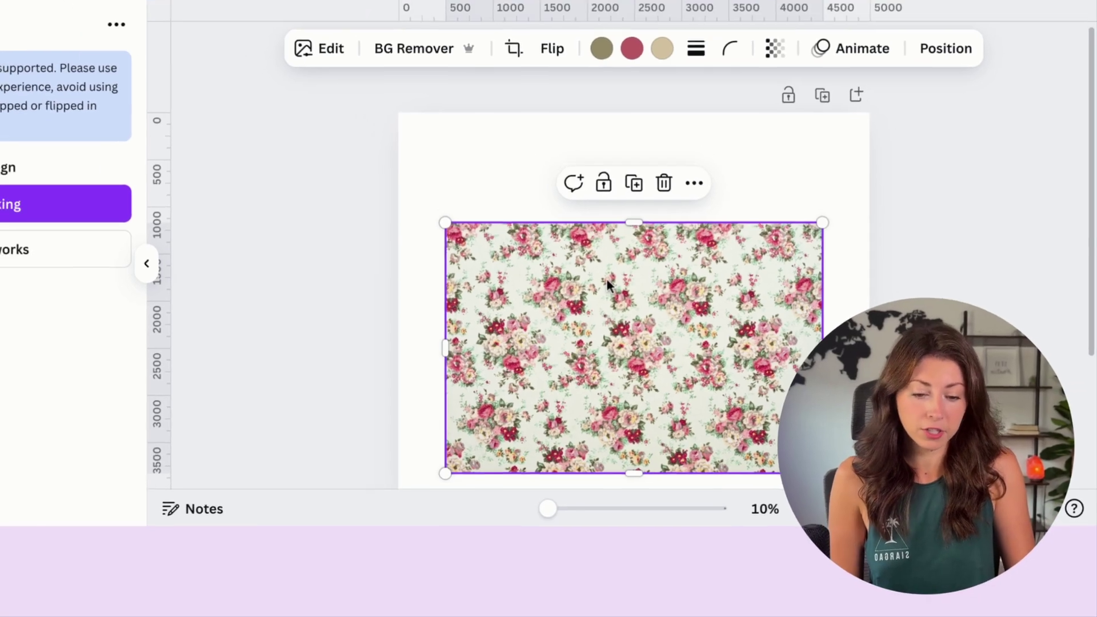
drag(588, 263, 586, 197)
drag(704, 295, 703, 304)
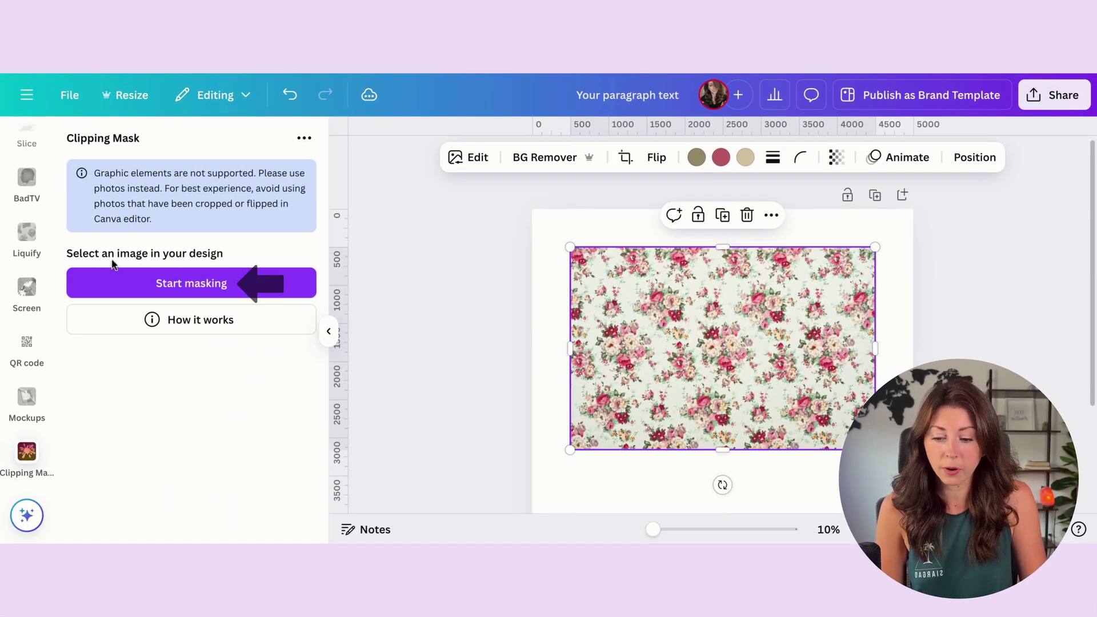
Start masking the floral photo and use the uploaded GIGI PNG as an image mask
click(146, 282)
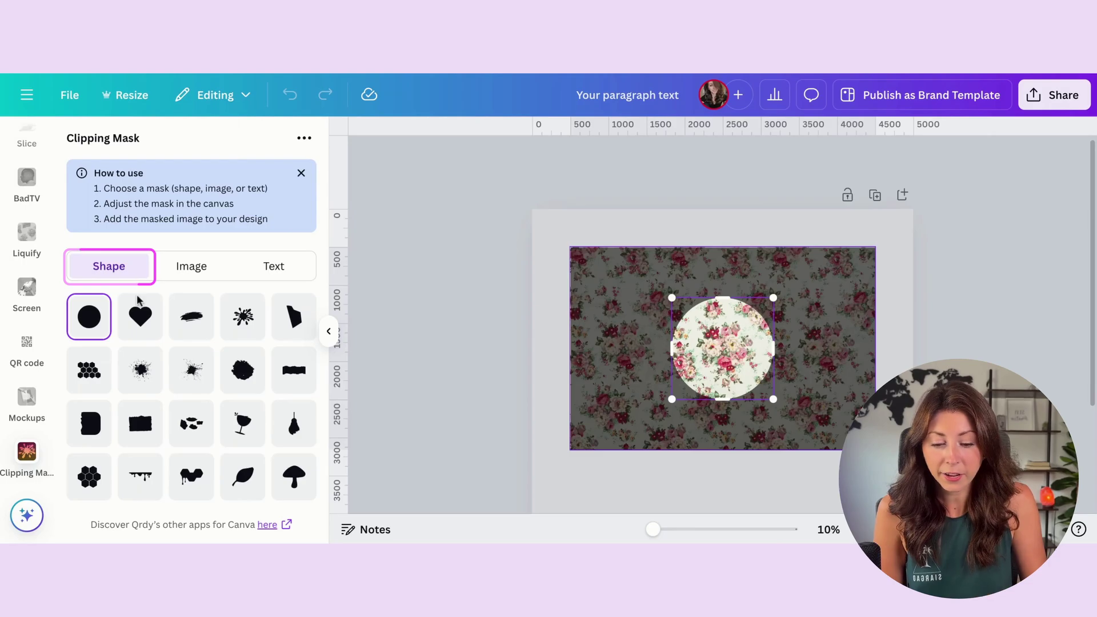
click(141, 316)
click(139, 377)
click(254, 391)
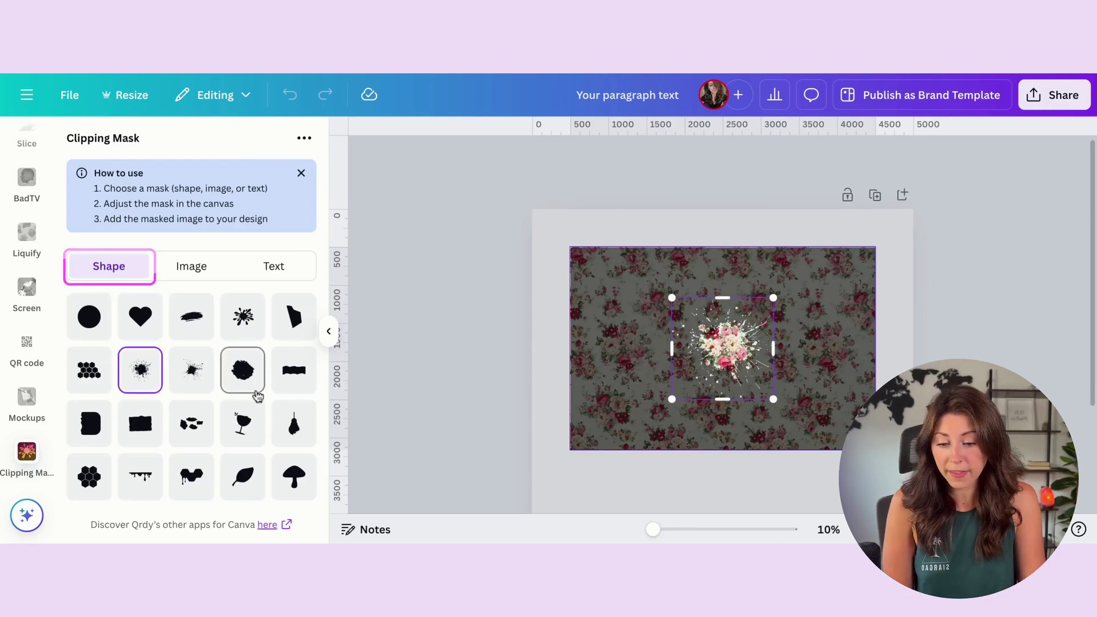
click(268, 264)
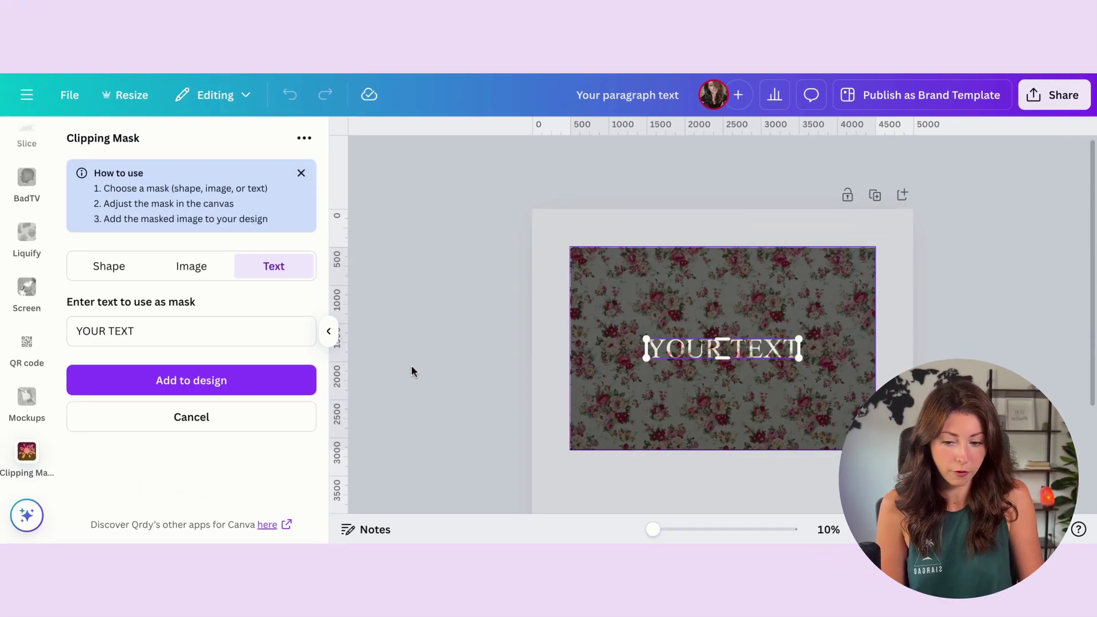
click(191, 263)
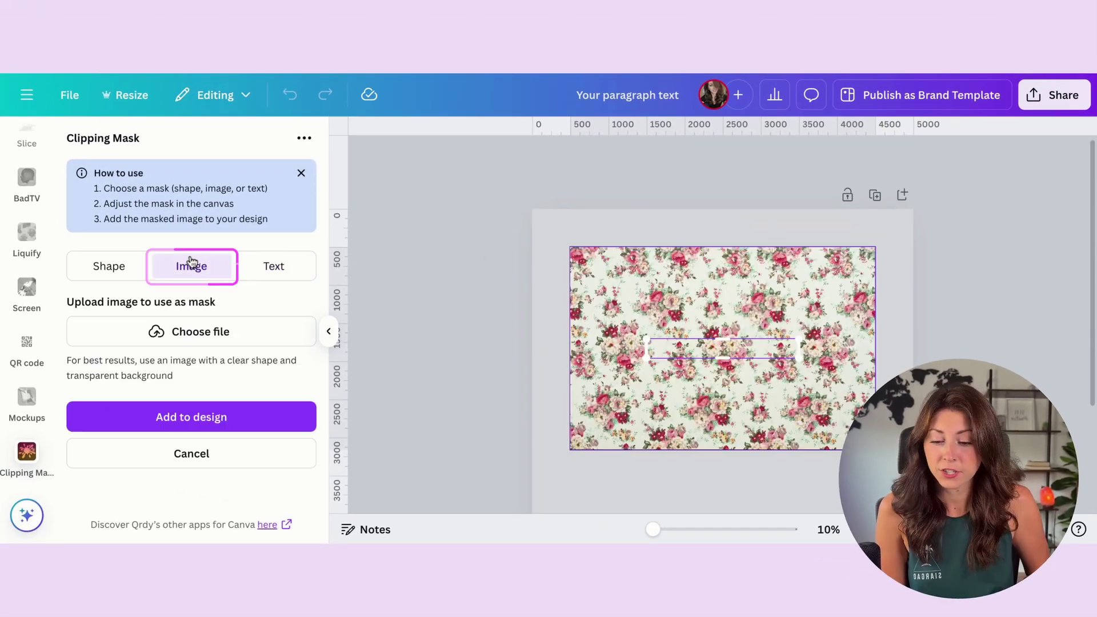
click(191, 332)
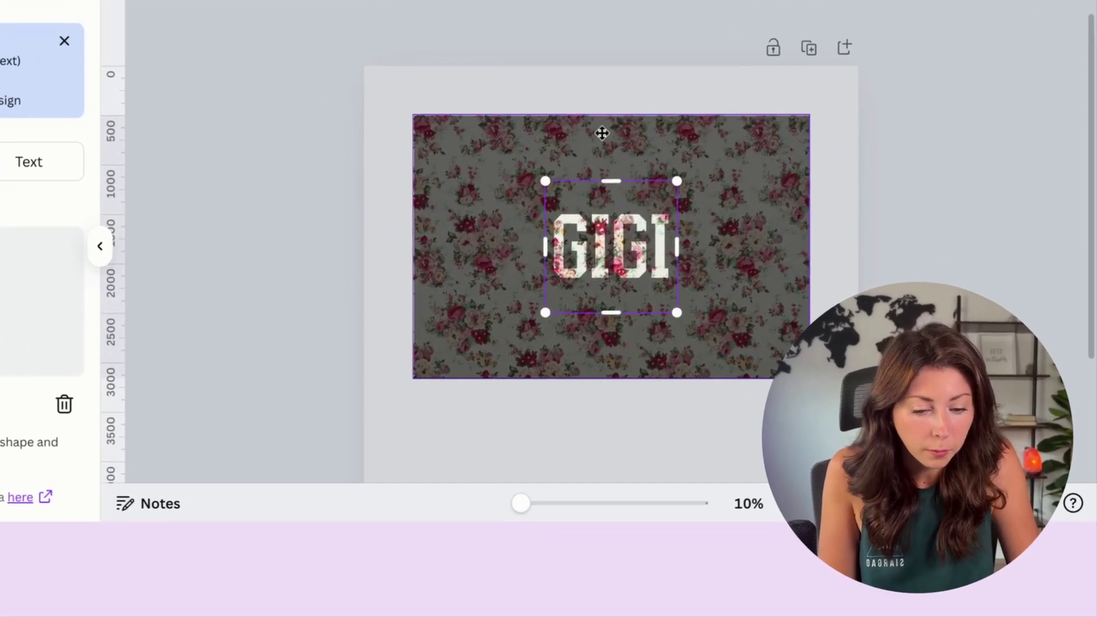
Size the floral GIGI, delete the leftover floral rectangle, and enlarge GIGI across the page
drag(676, 180, 792, 108)
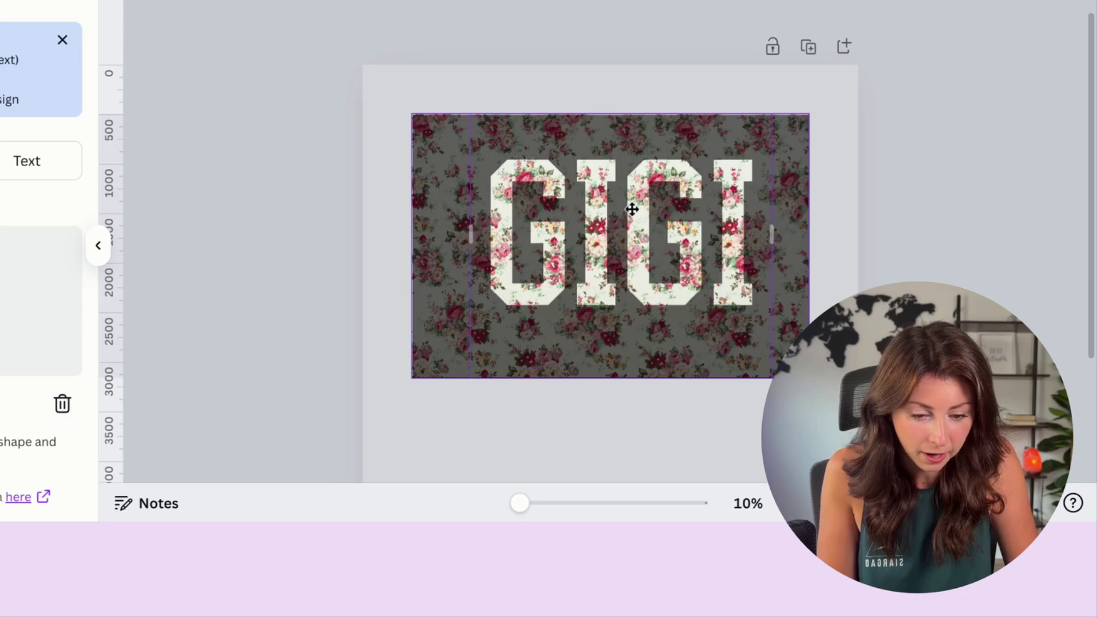
drag(632, 210, 628, 212)
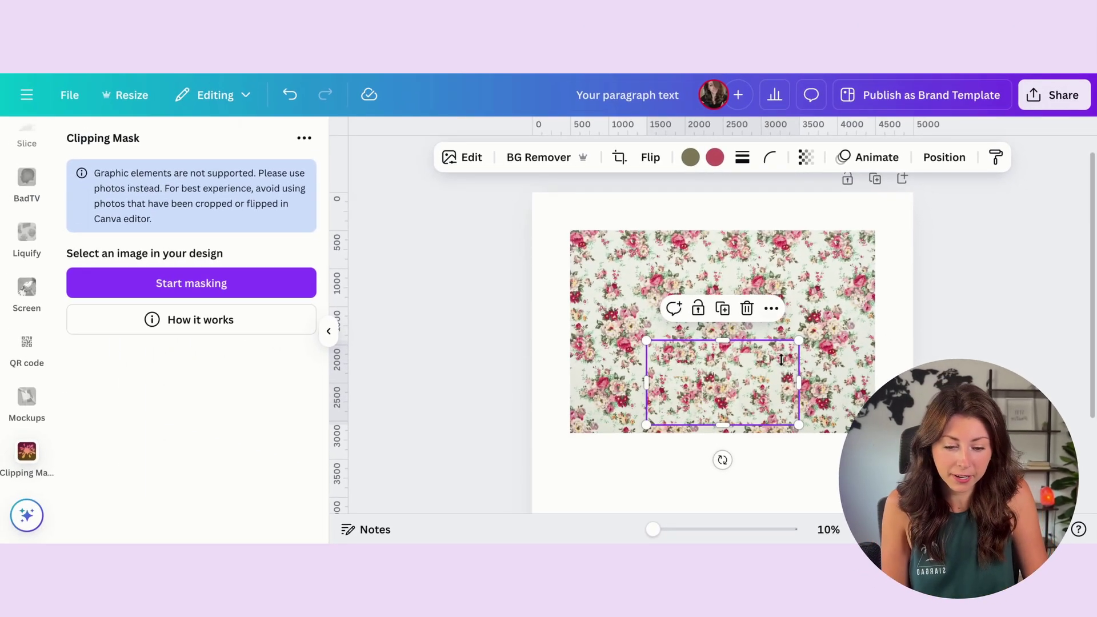
scroll(782, 360, down, 2)
drag(722, 346, 625, 355)
click(783, 298)
key(Delete)
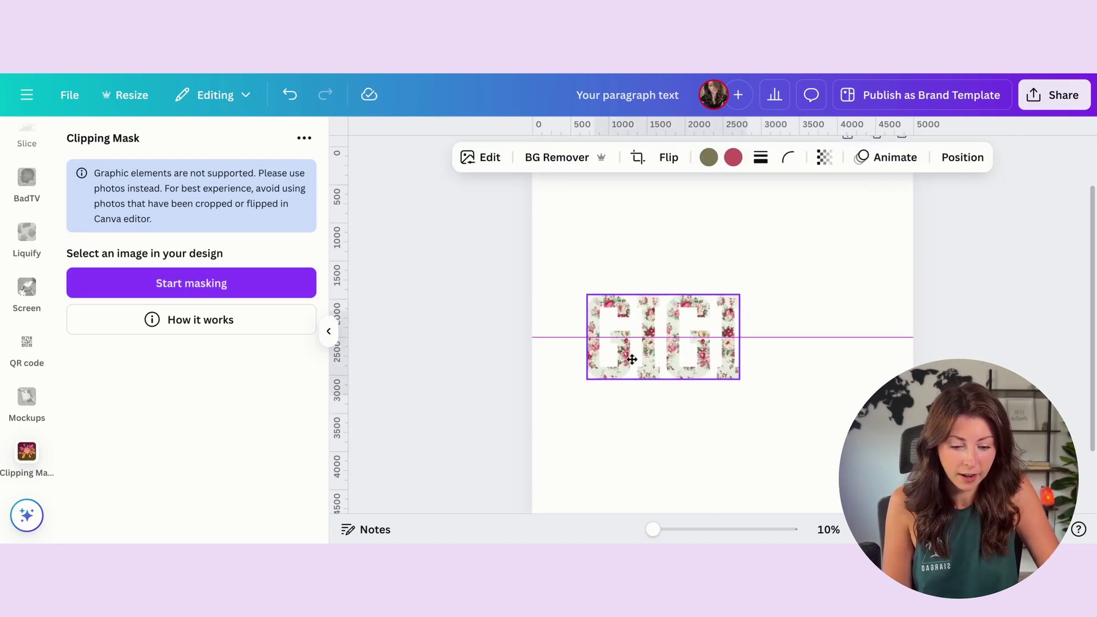
drag(740, 379, 898, 441)
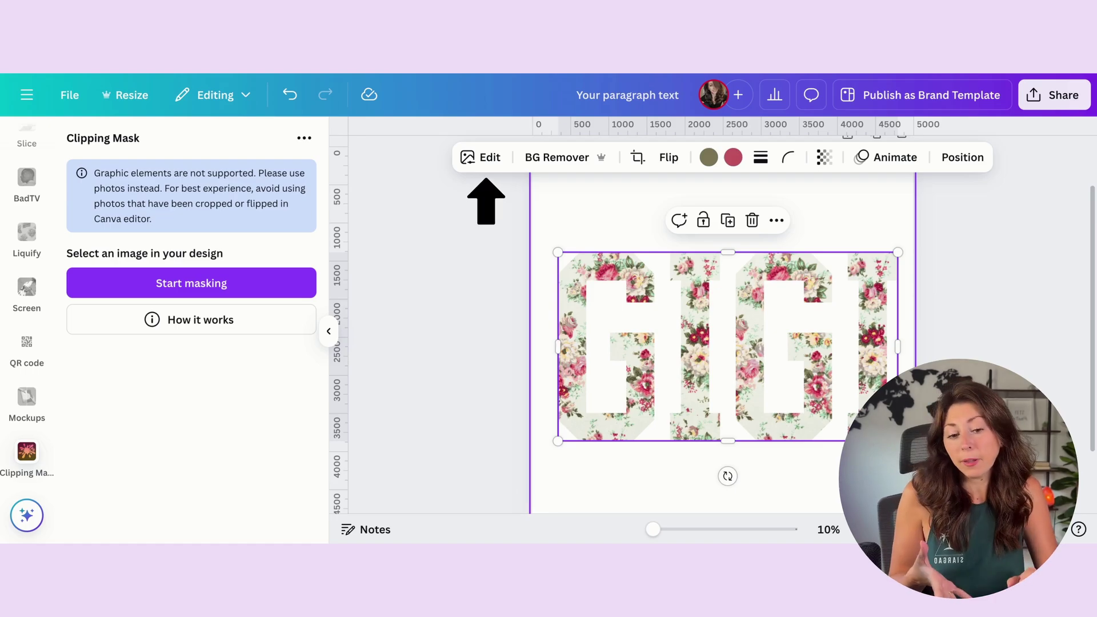
Give the floral GIGI lettering an Outline shadow of size 15 in dark red #870808
click(495, 155)
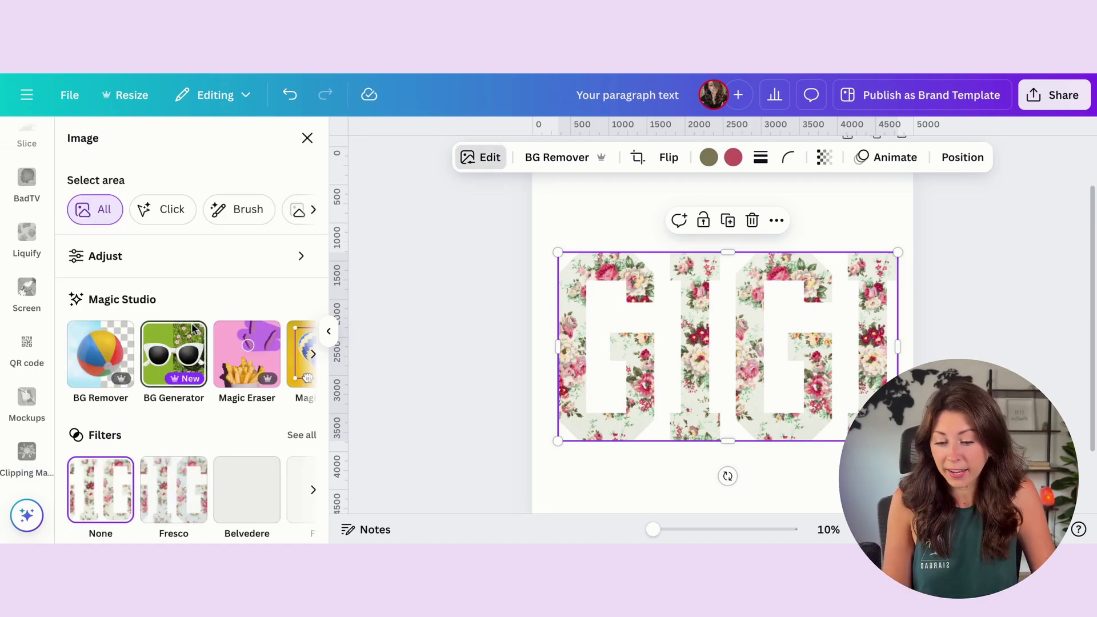
scroll(191, 326, down, 4)
click(111, 411)
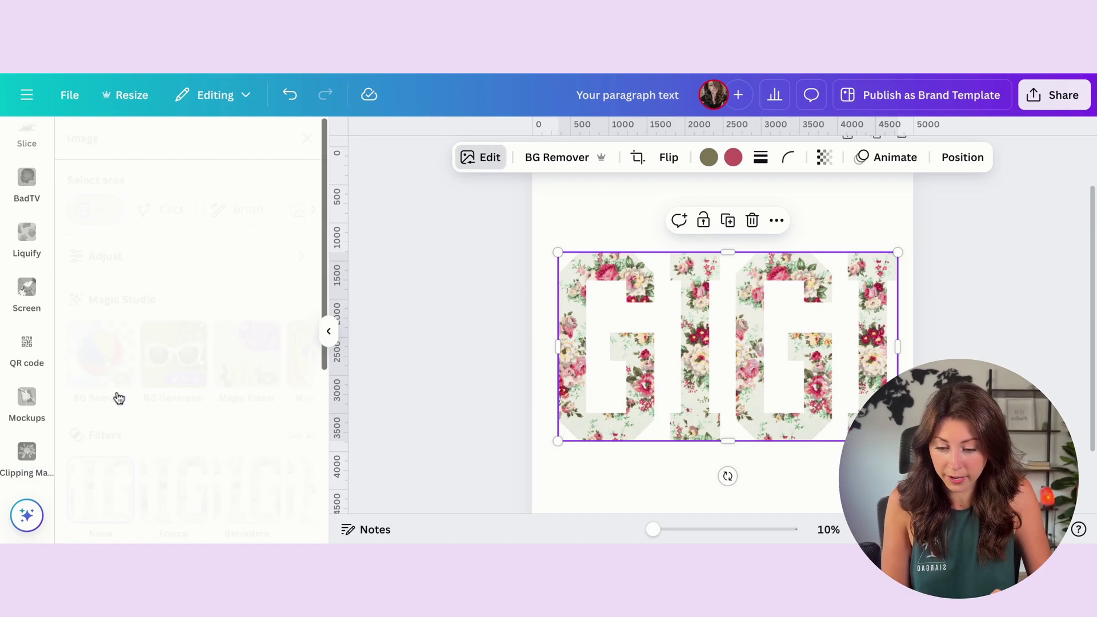
click(283, 329)
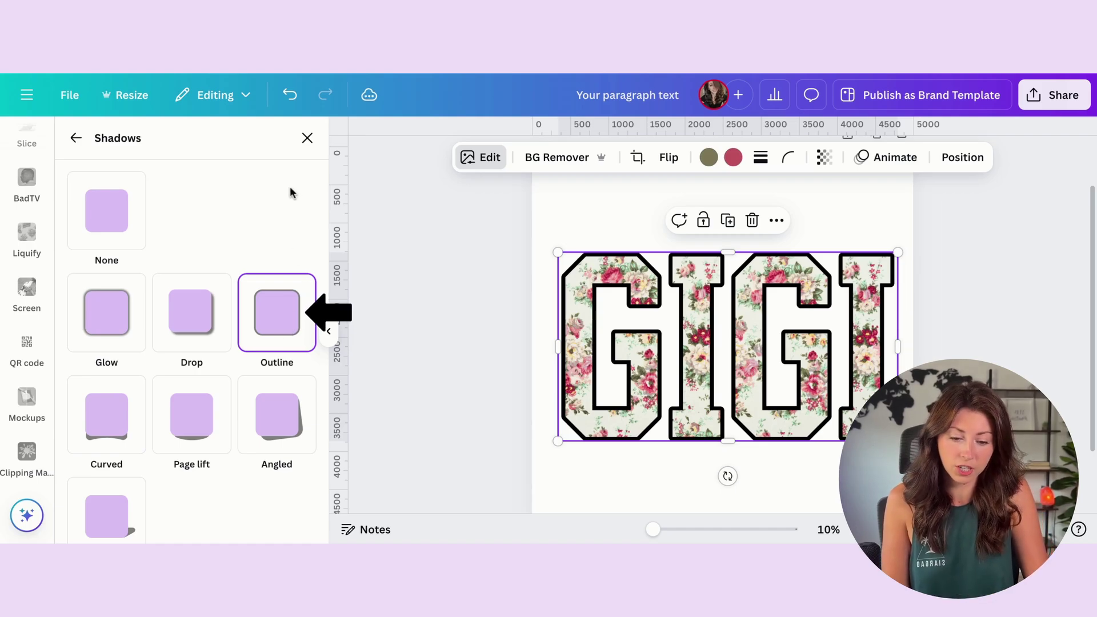
scroll(291, 193, down, 1)
scroll(257, 388, down, 2)
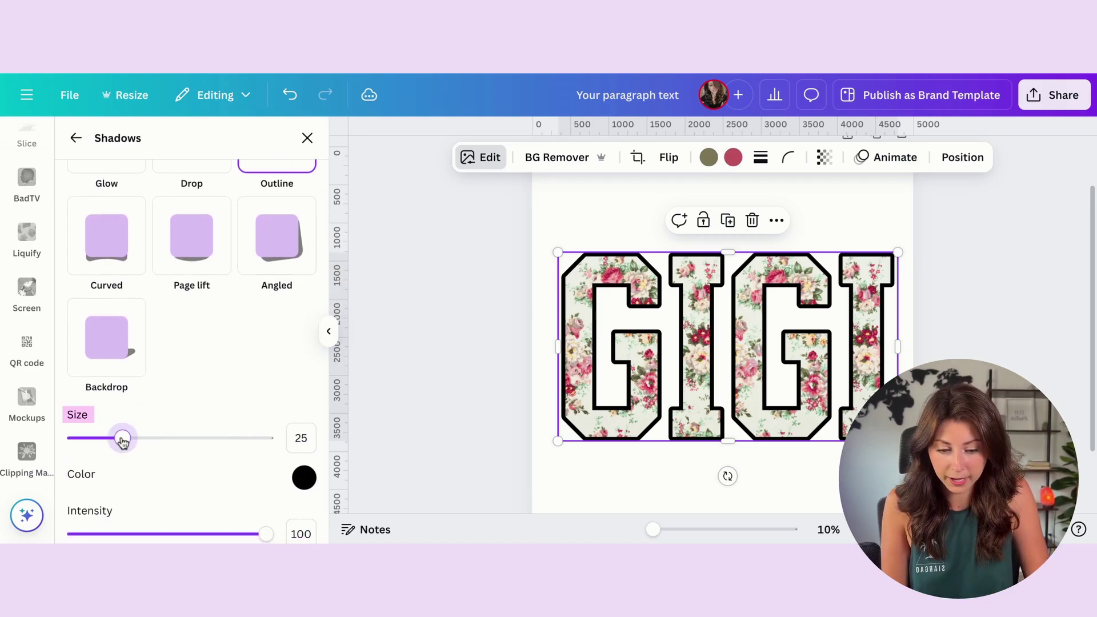
drag(122, 440, 103, 438)
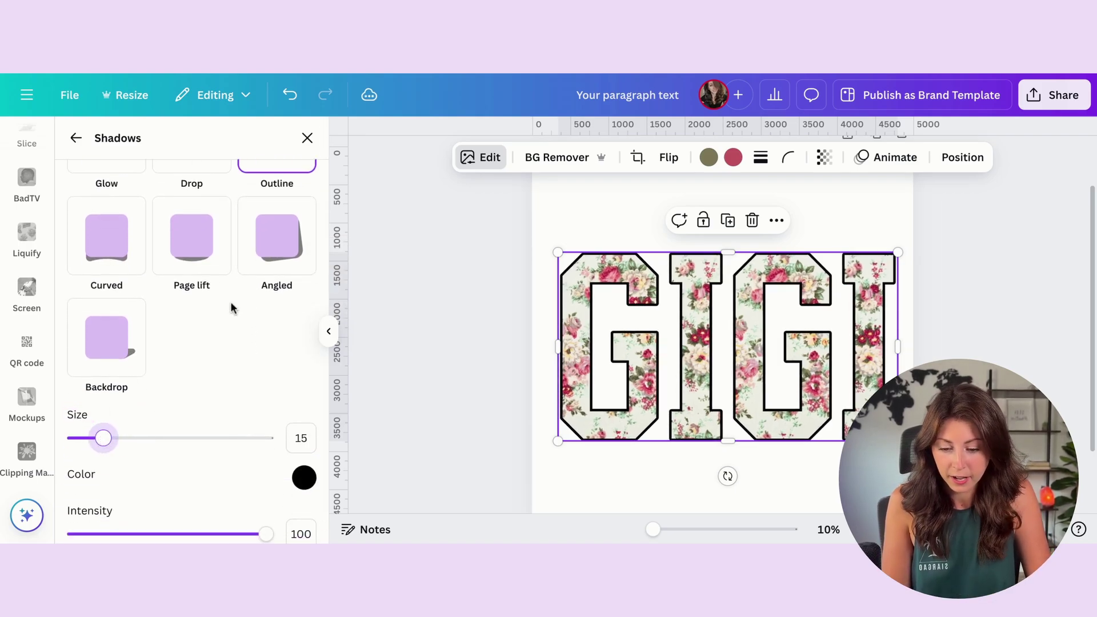
click(306, 480)
click(511, 350)
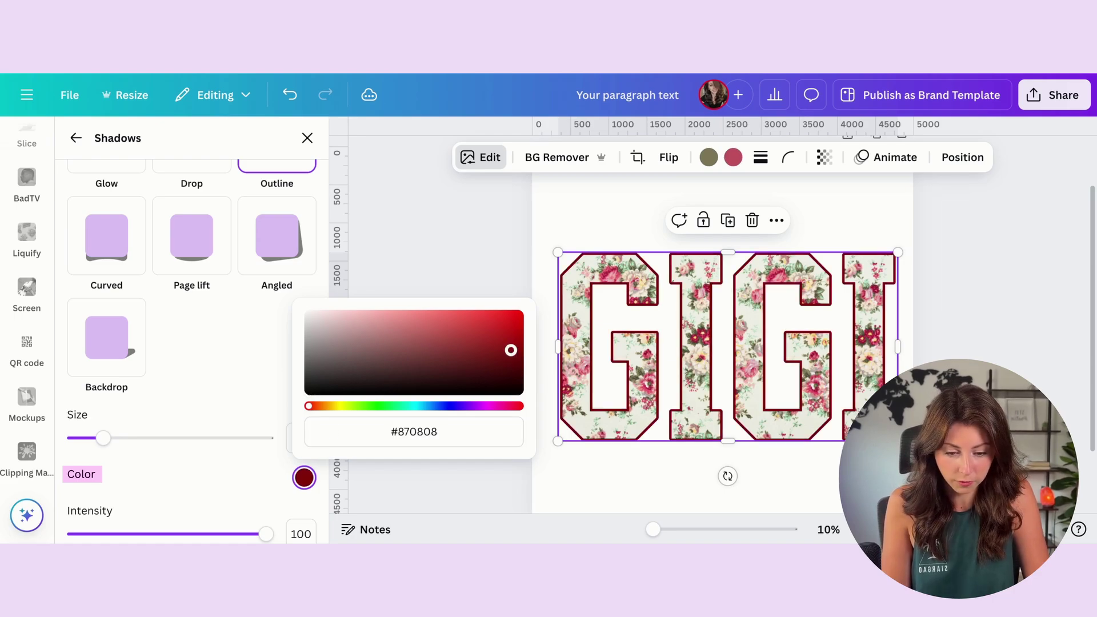